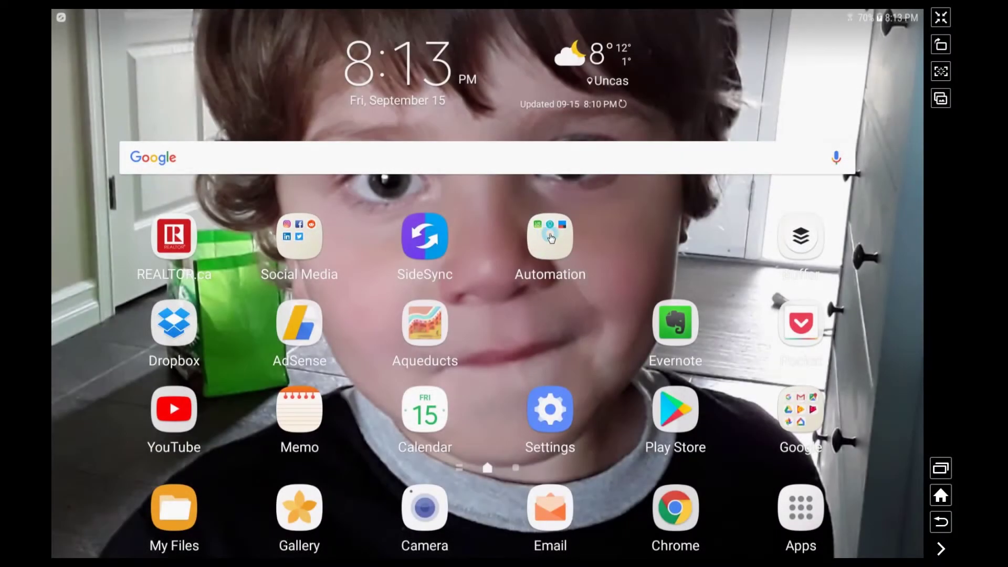
Launch IFTTT from the Automation folder and decline the rating request
left_click(551, 238)
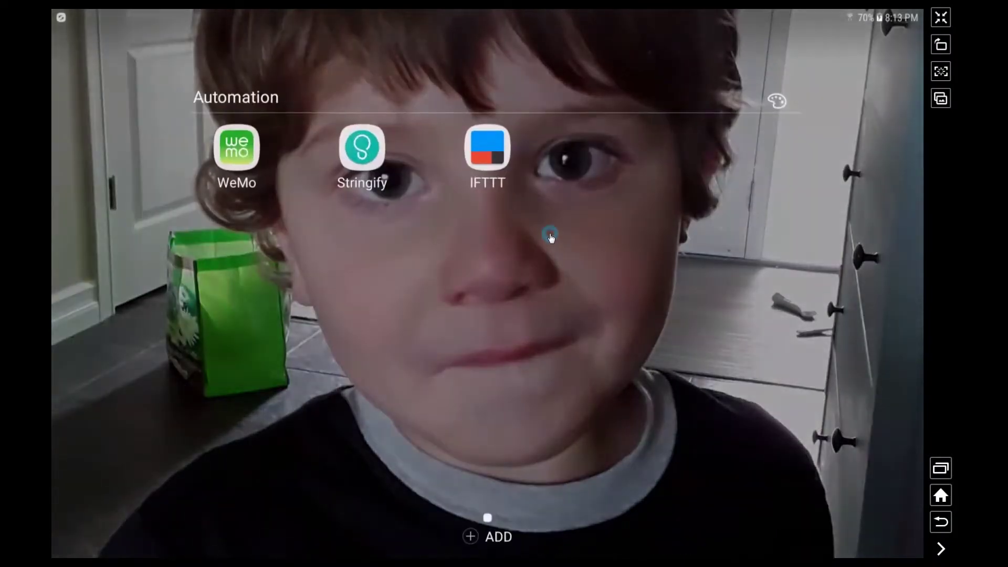
left_click(481, 151)
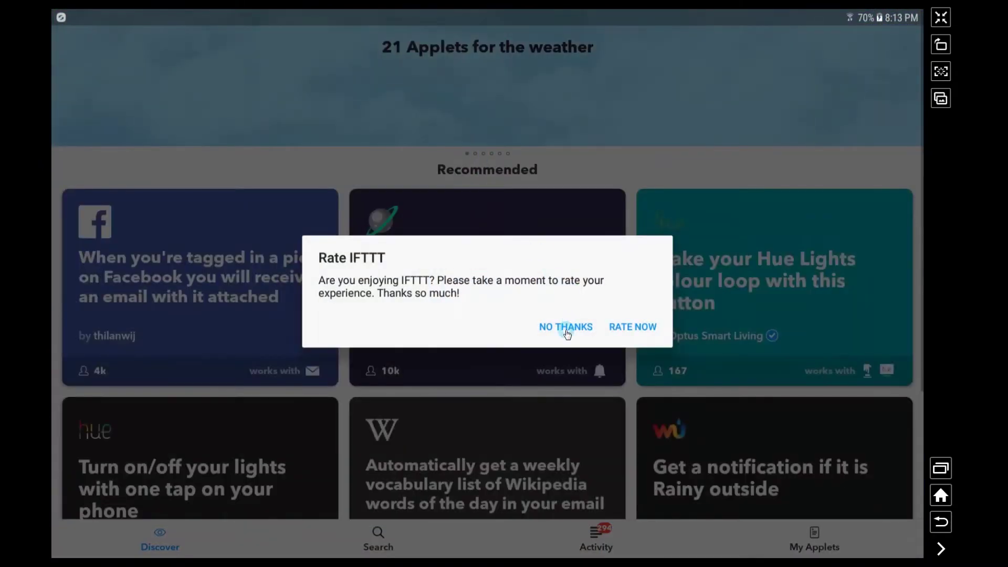
left_click(567, 327)
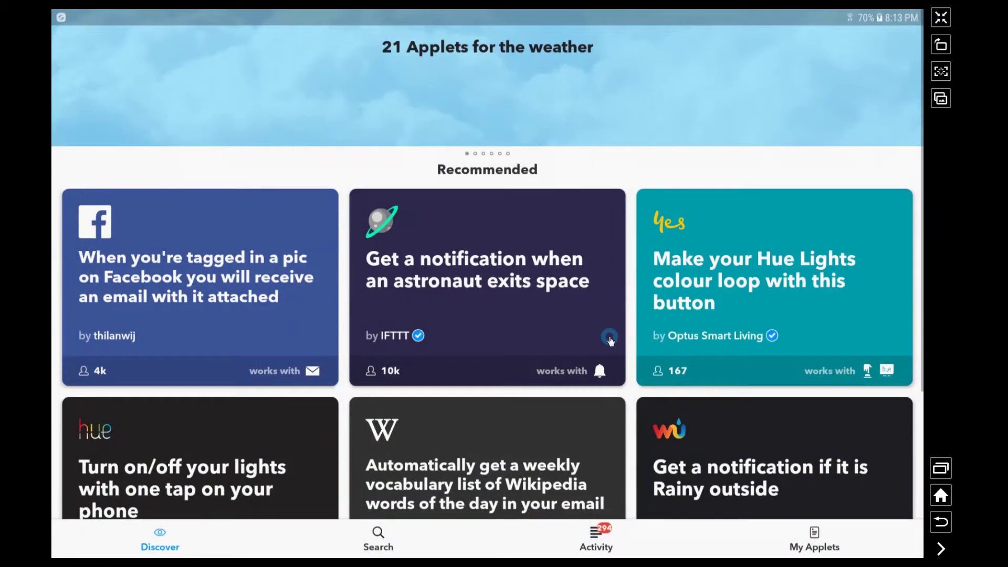
Search services for 'Messenger' and connect IFTTT to Facebook Messenger
left_click(374, 546)
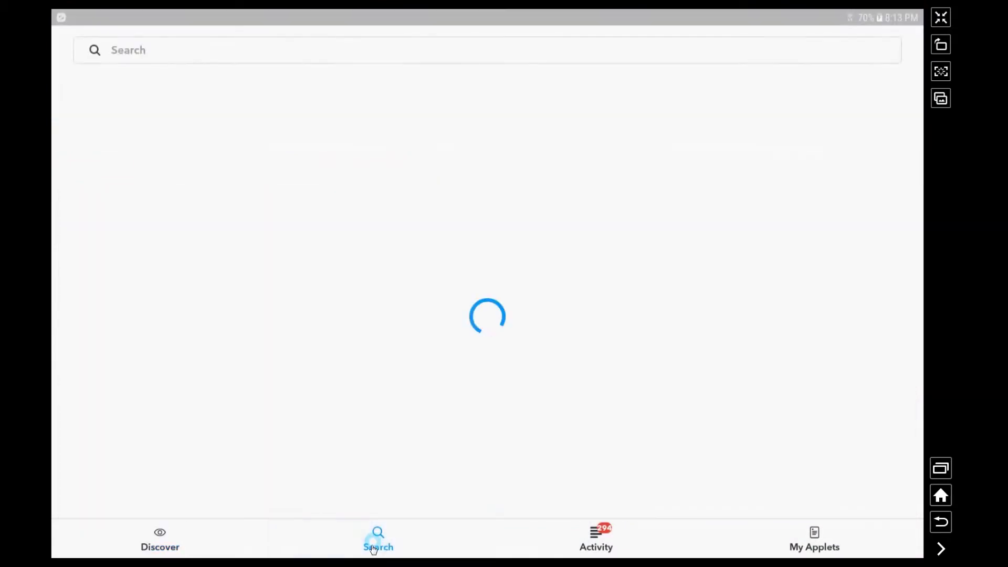
left_click(179, 50)
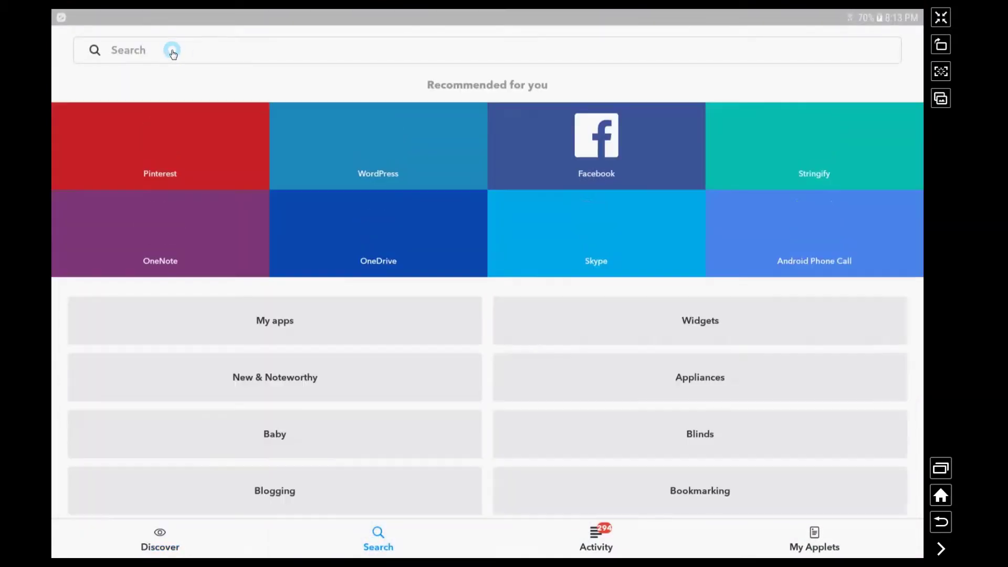
left_click(173, 51)
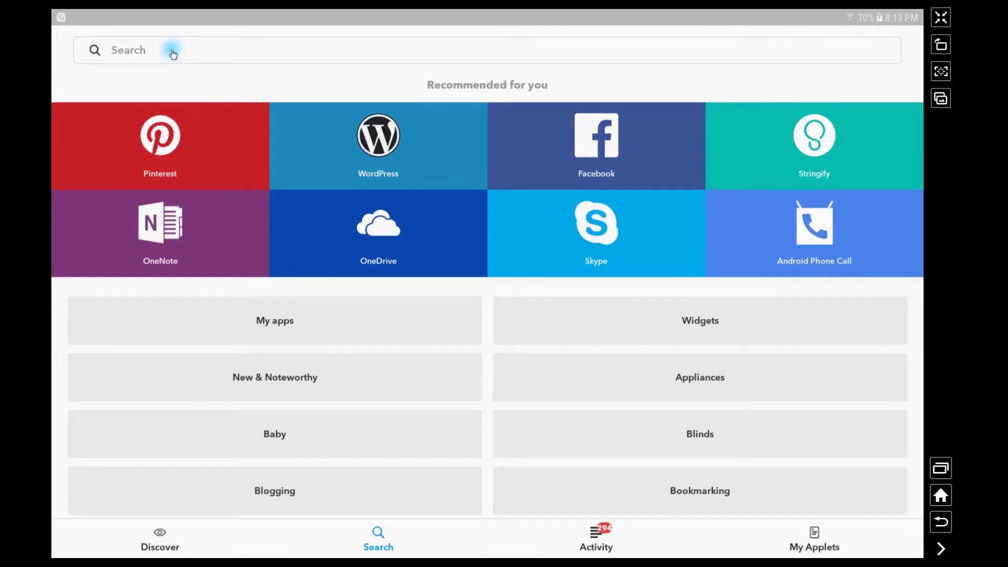
type("Mes")
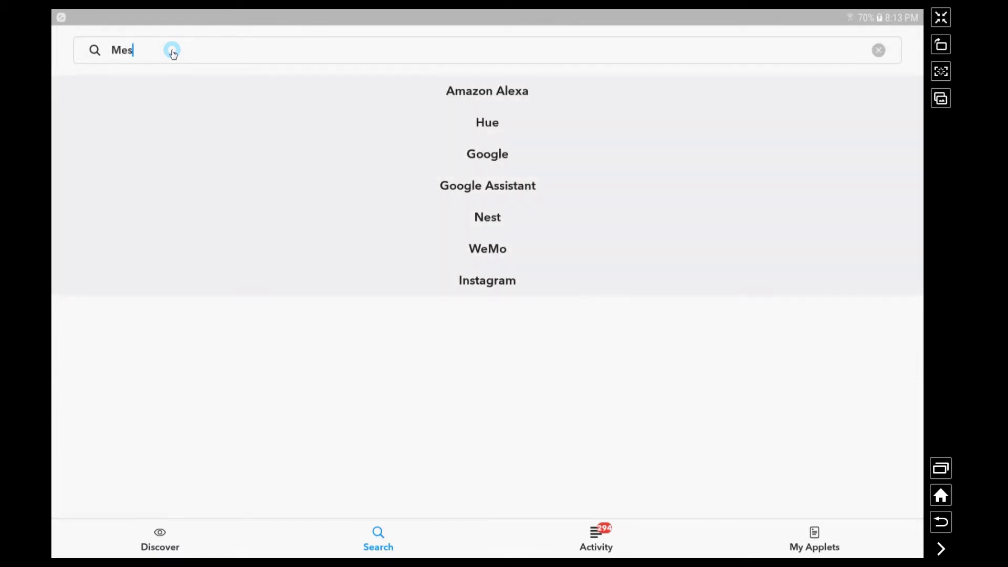
type("senger")
key("Return")
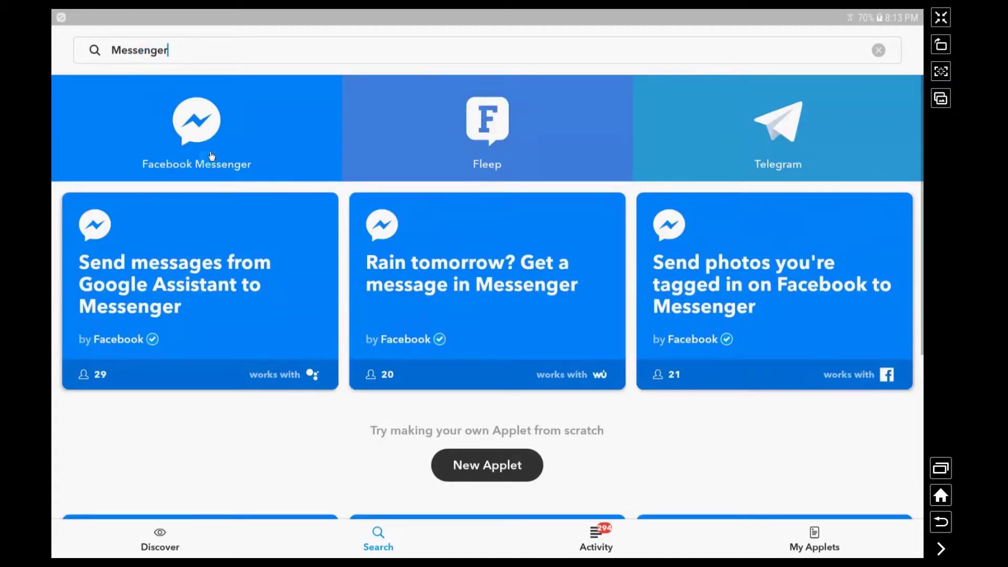
left_click(204, 141)
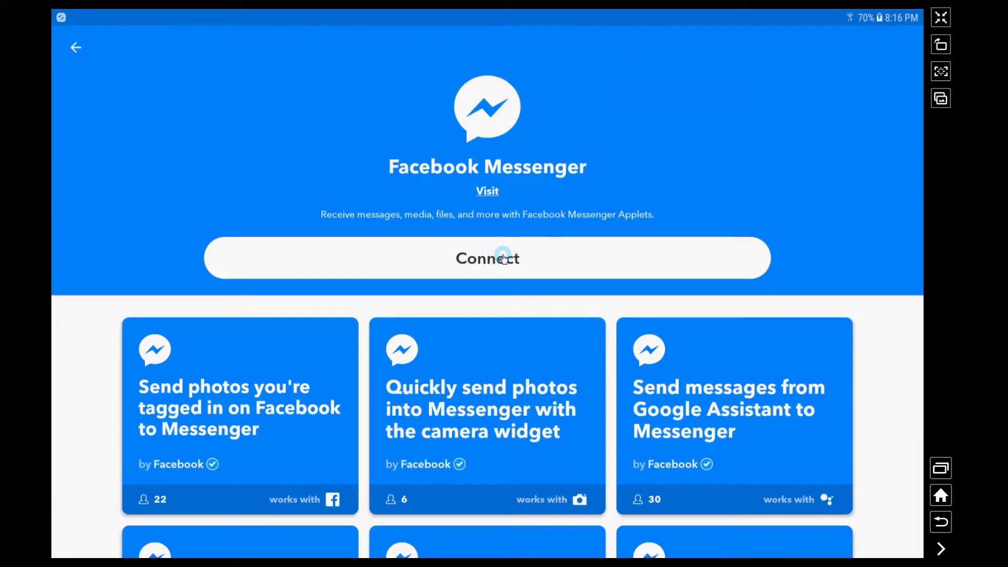
left_click(504, 259)
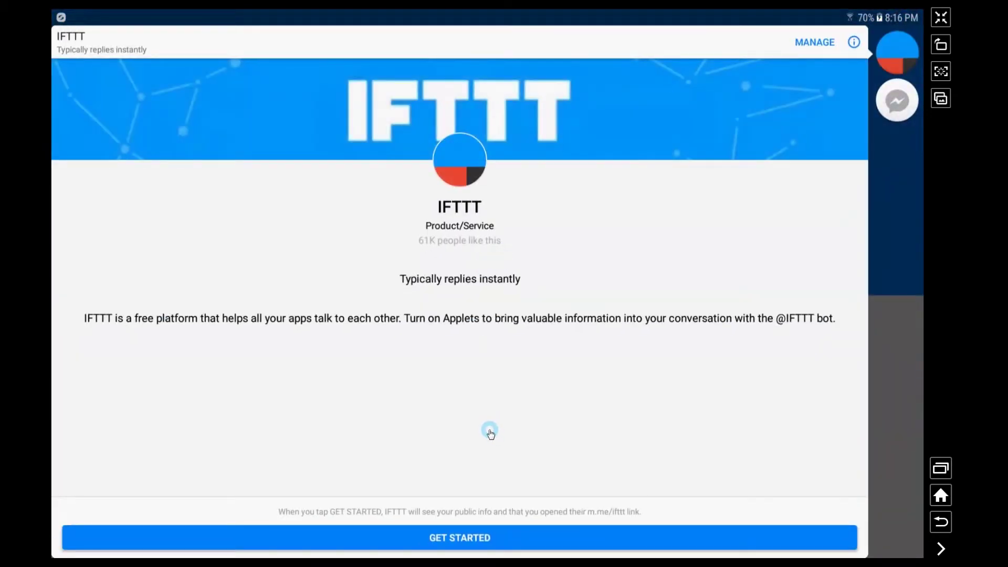
Start the IFTTT bot chat in Messenger and return to IFTTT's Facebook Messenger page
left_click(468, 541)
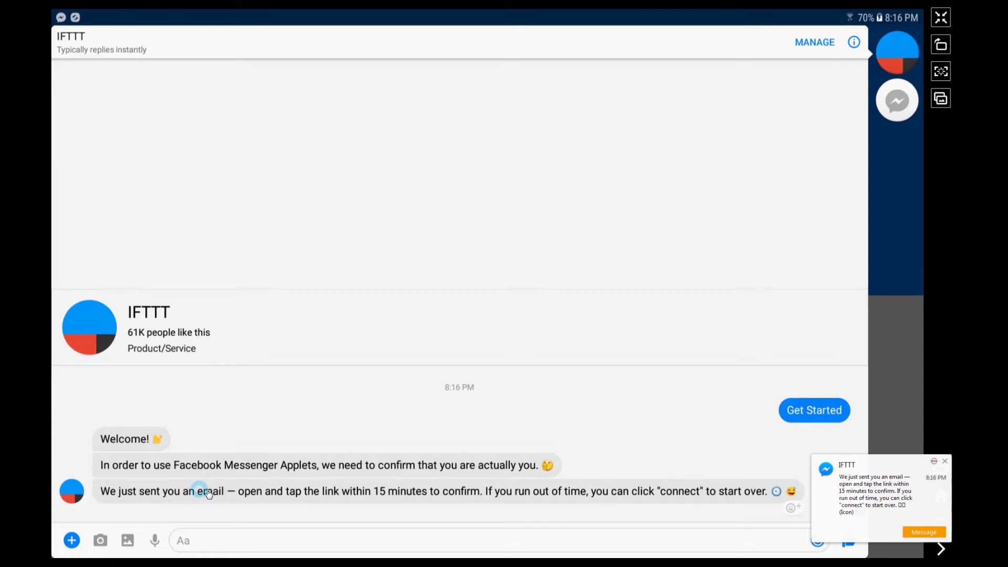
left_click(945, 461)
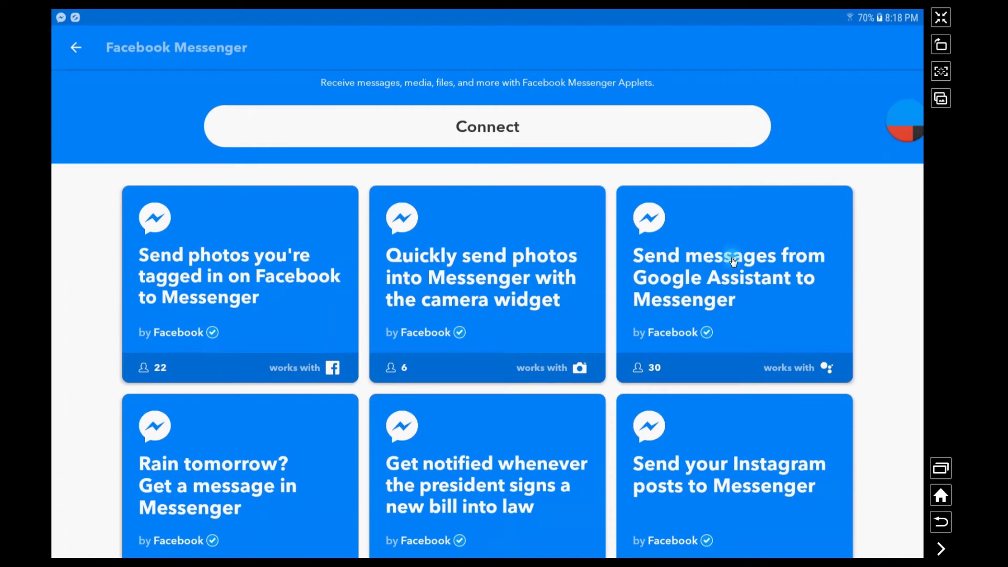
Turn on the Google Assistant to Messenger applet with phrase 'tell messenger $', then open the NASA applet
left_click(734, 261)
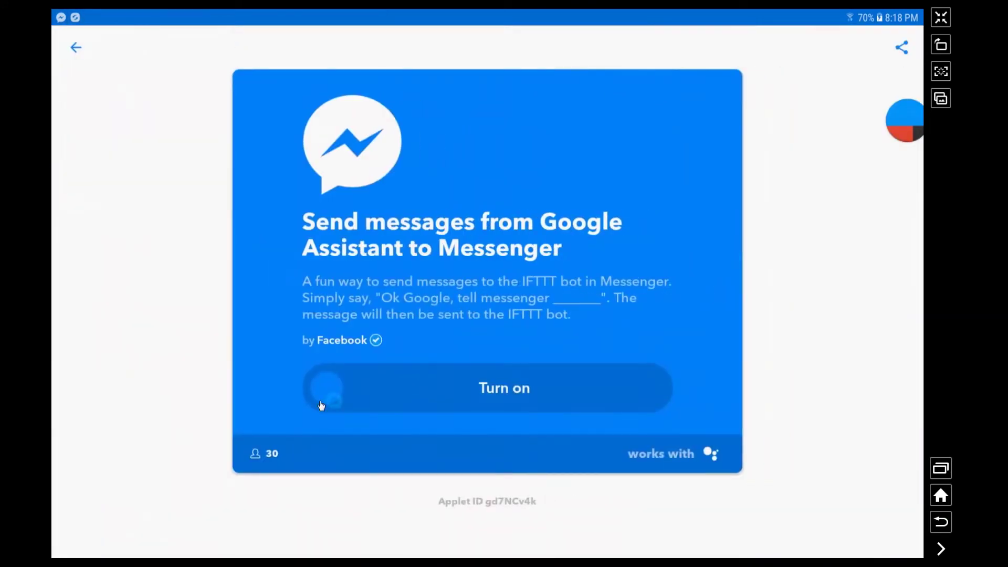
left_click_drag(326, 395, 632, 367)
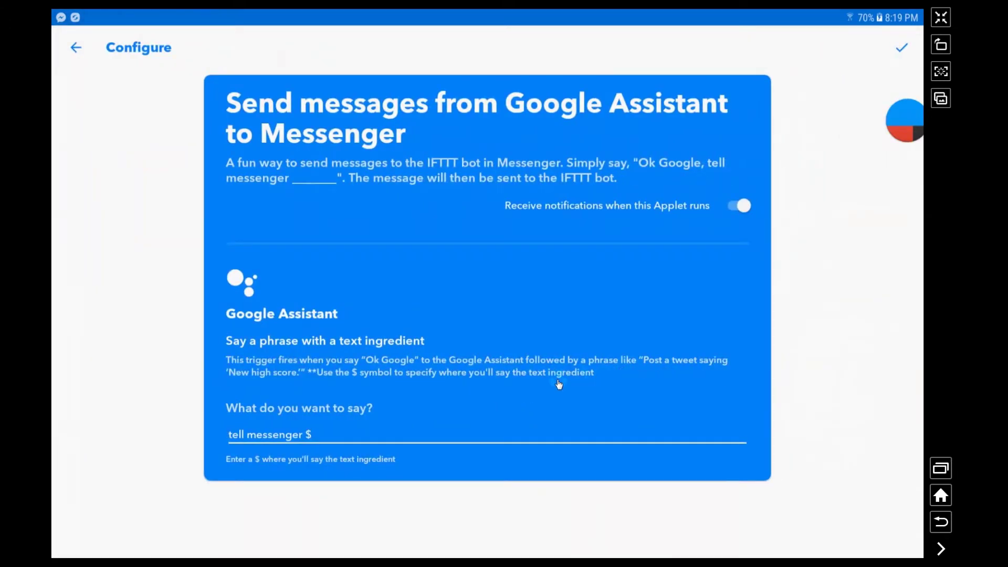
left_click(289, 435)
left_click(311, 439)
left_click(905, 47)
left_click(906, 47)
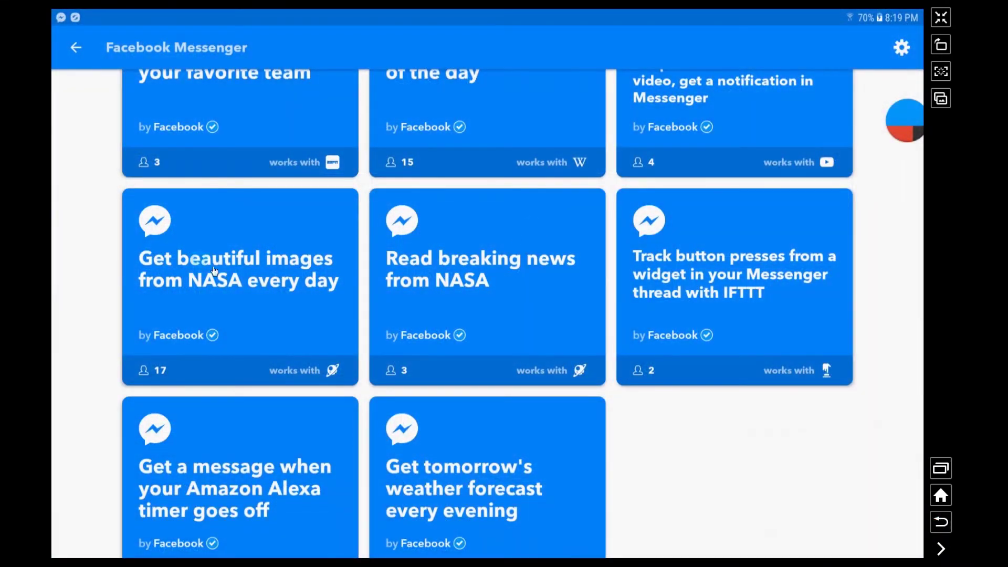
left_click(218, 270)
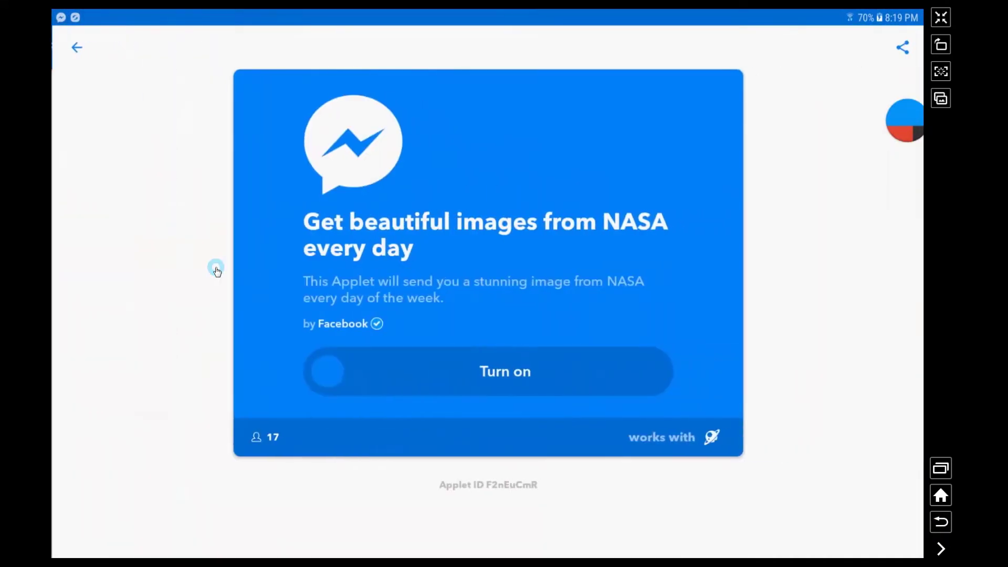
Turn on the NASA daily images applet, then start a New Applet from the Messenger page
left_click_drag(328, 379, 621, 388)
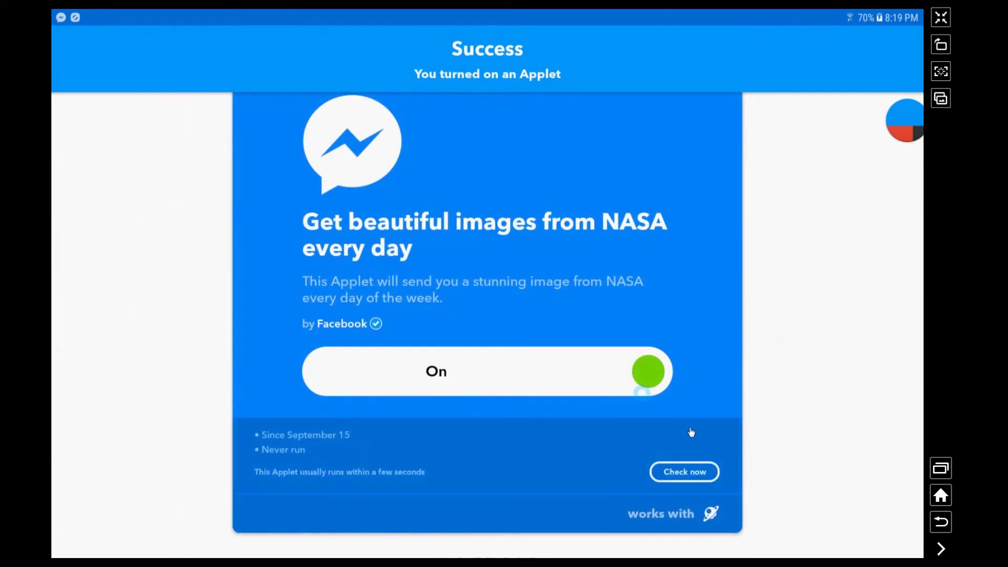
left_click(79, 59)
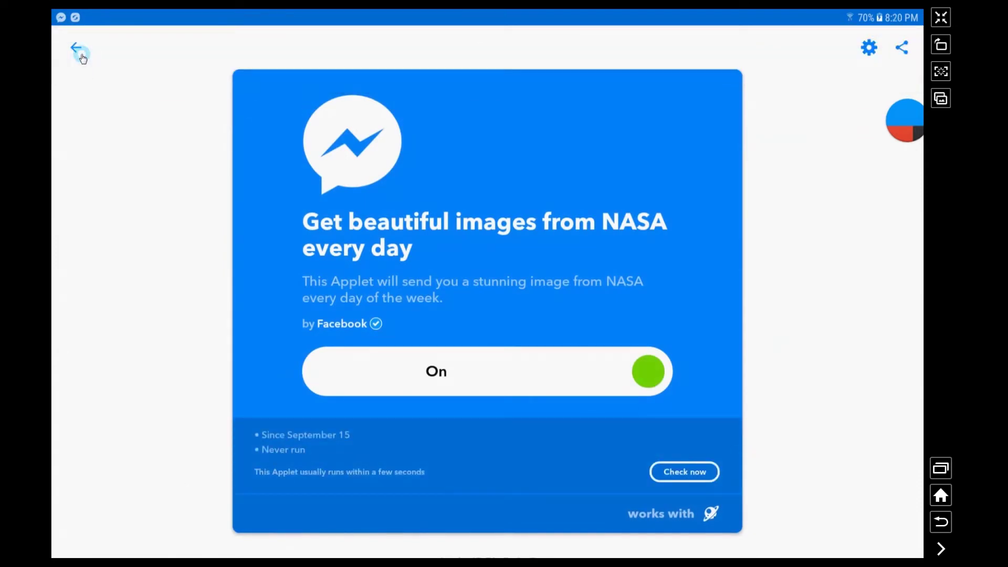
scroll(415, 241, "down", 3)
scroll(413, 239, "down", 5)
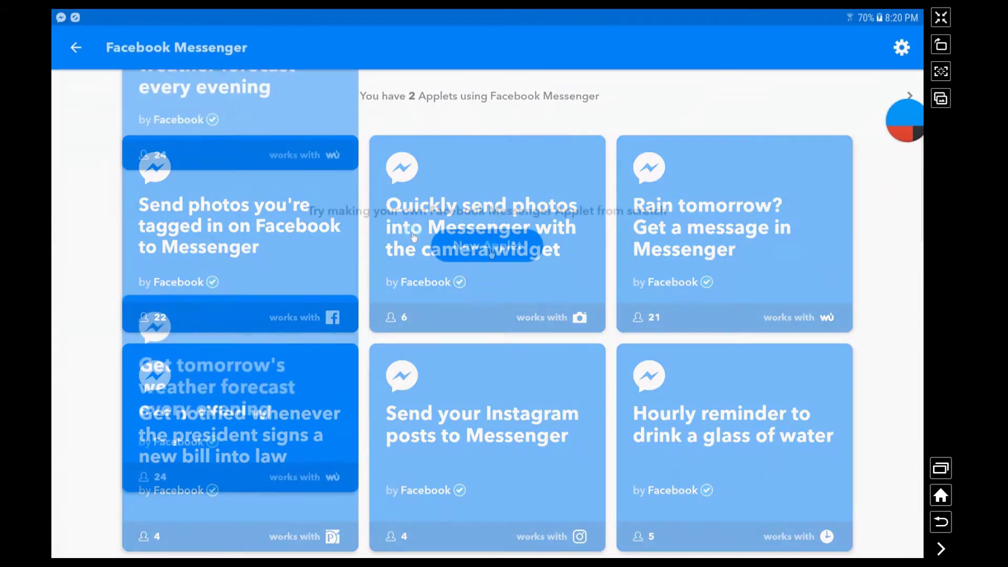
left_click(491, 252)
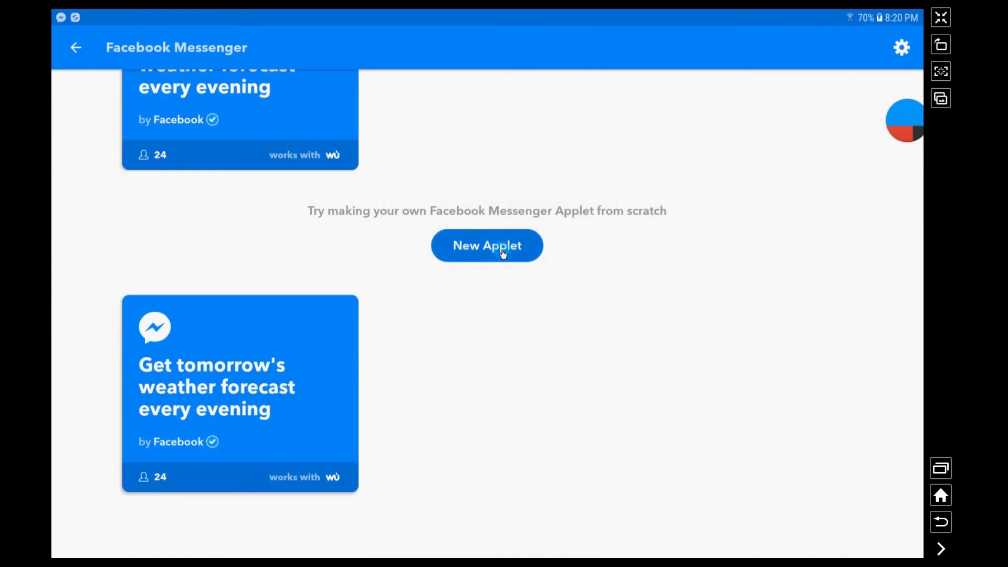
Set the trigger to Android Battery's 'Battery drops below 15%' and connect the service
left_click(462, 295)
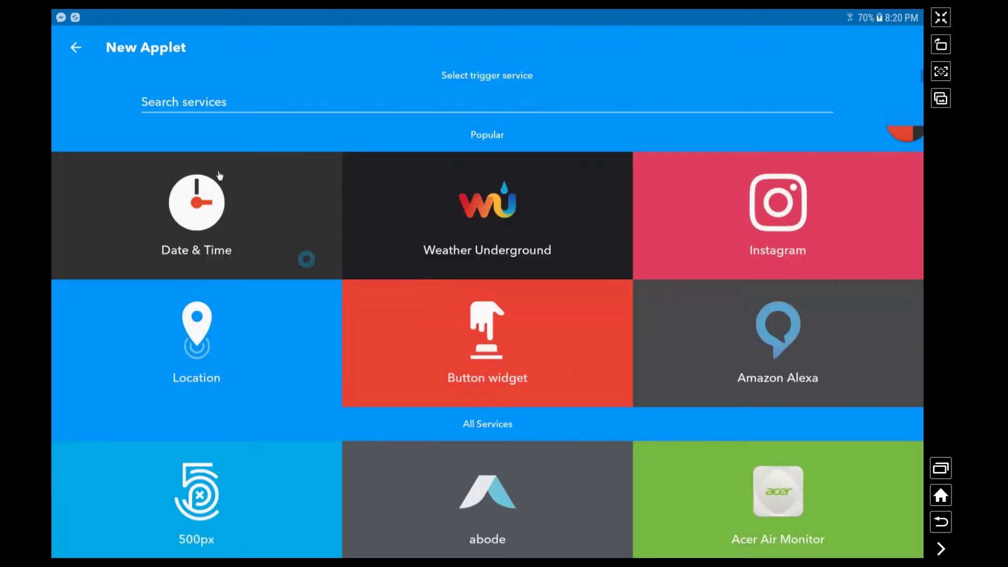
left_click(175, 102)
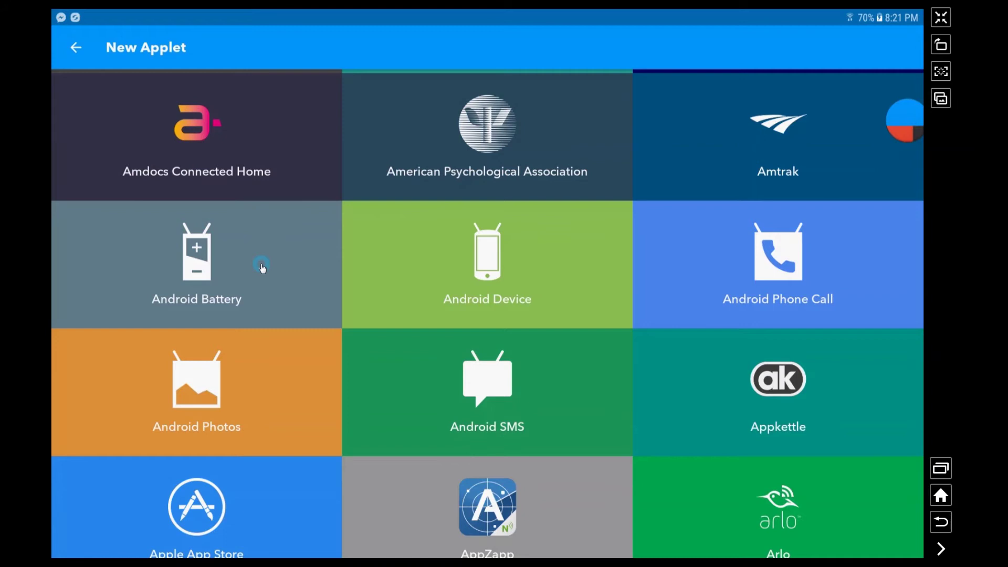
left_click(262, 268)
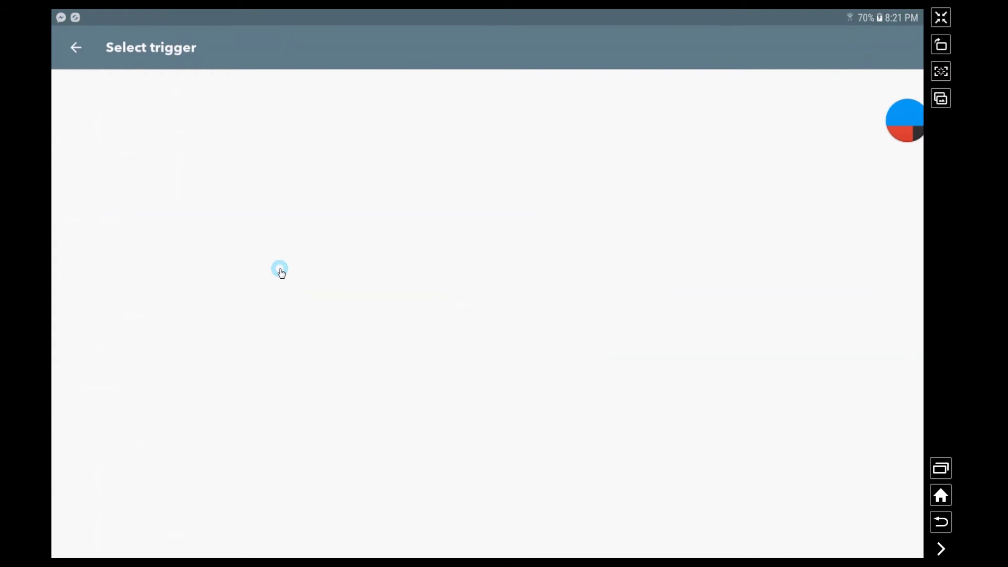
left_click(282, 238)
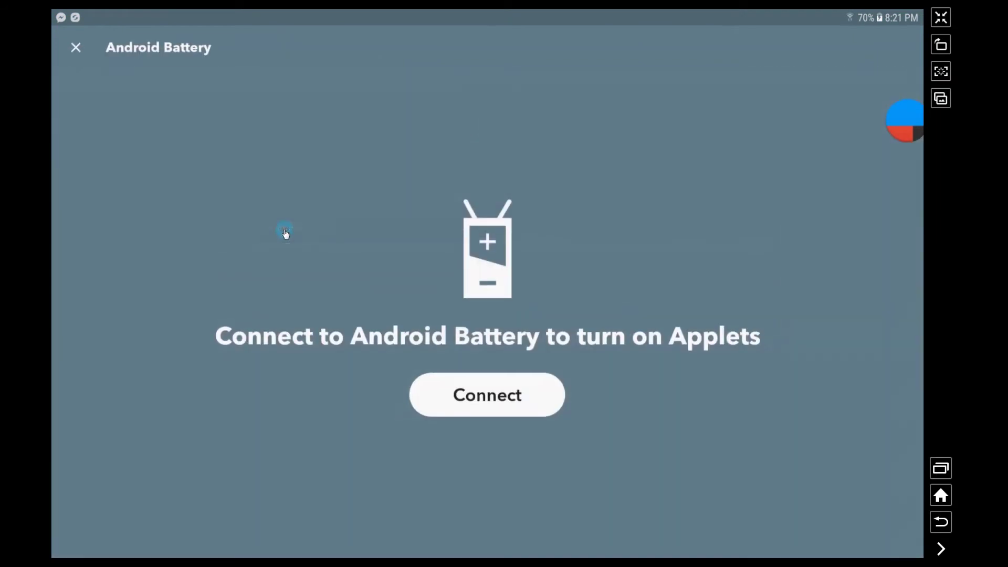
left_click(481, 401)
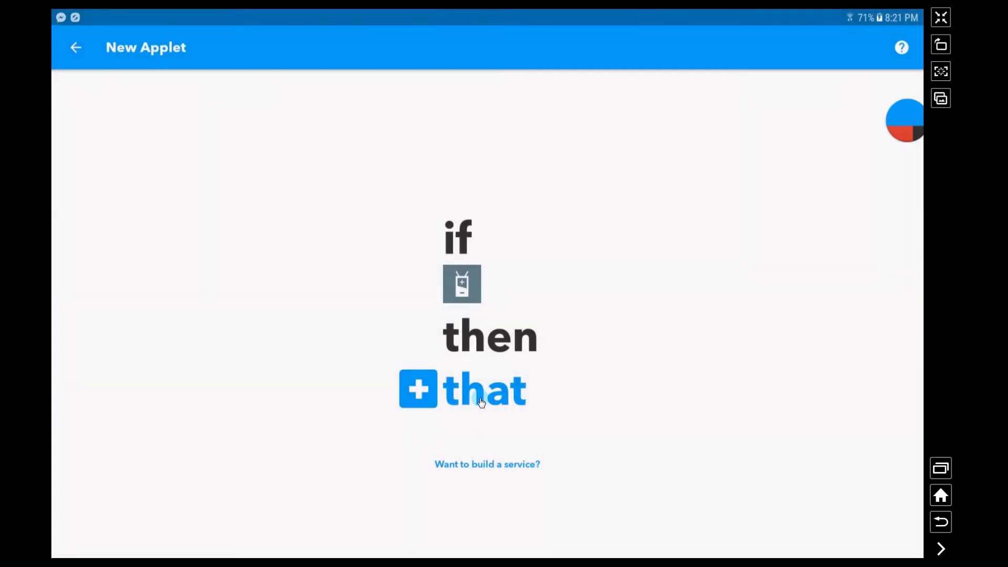
left_click(451, 393)
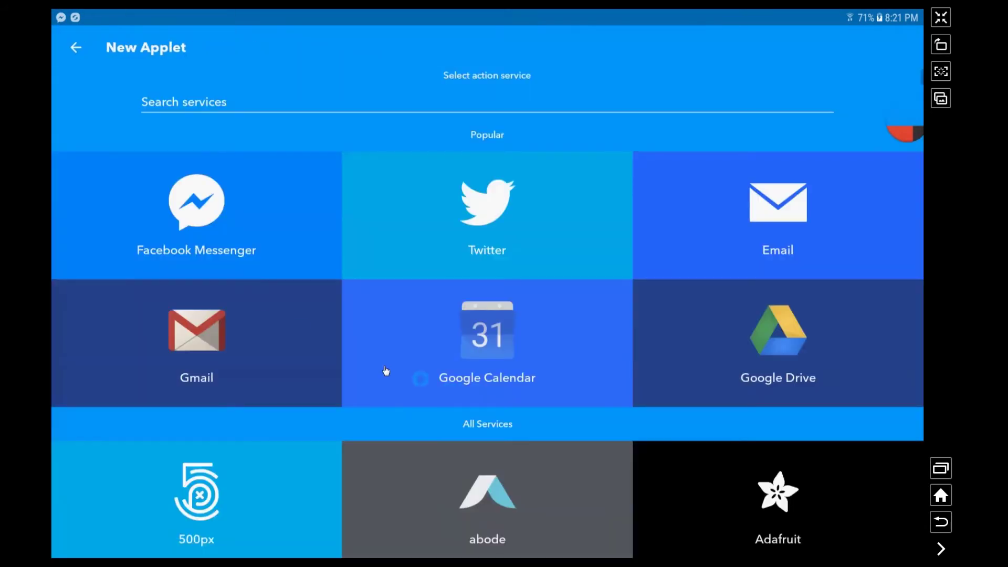
Add a Facebook Messenger 'Send message' action with the default text and finish the applet
left_click(229, 219)
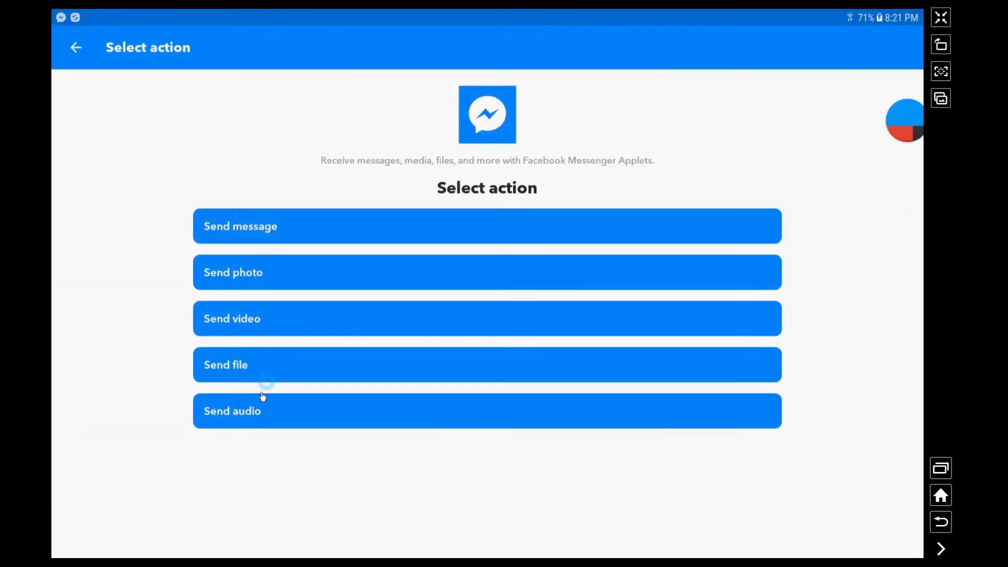
left_click(243, 228)
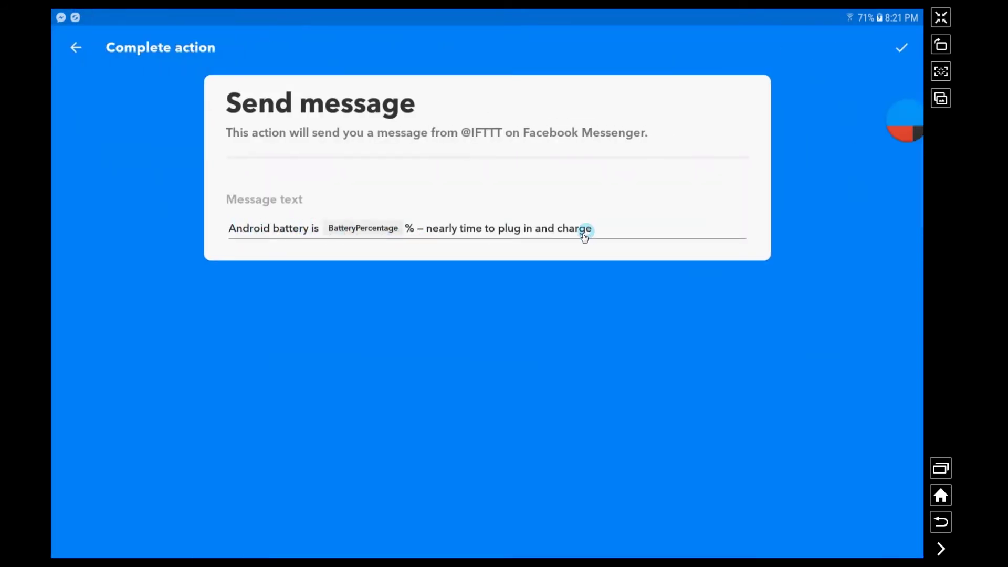
left_click(905, 48)
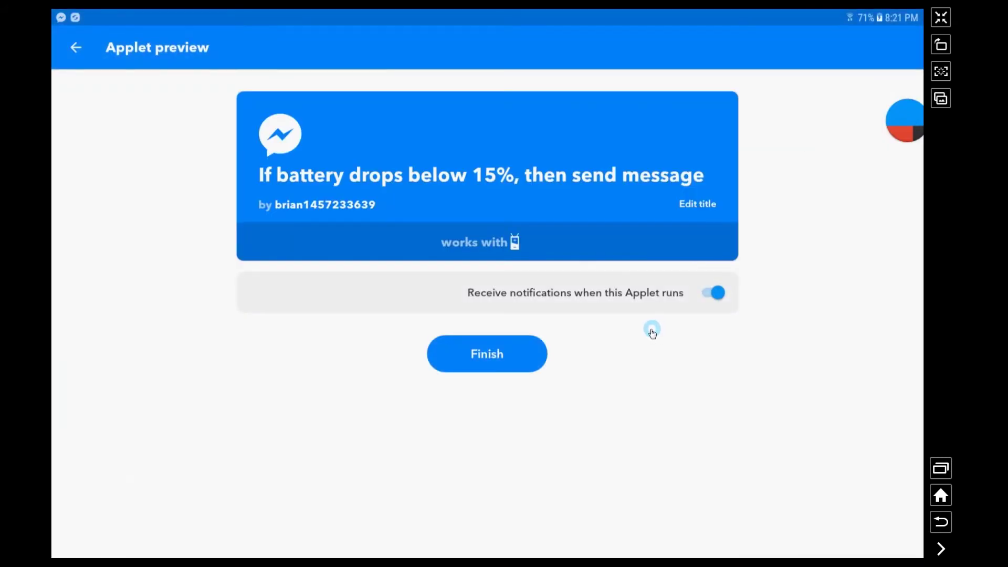
left_click(503, 361)
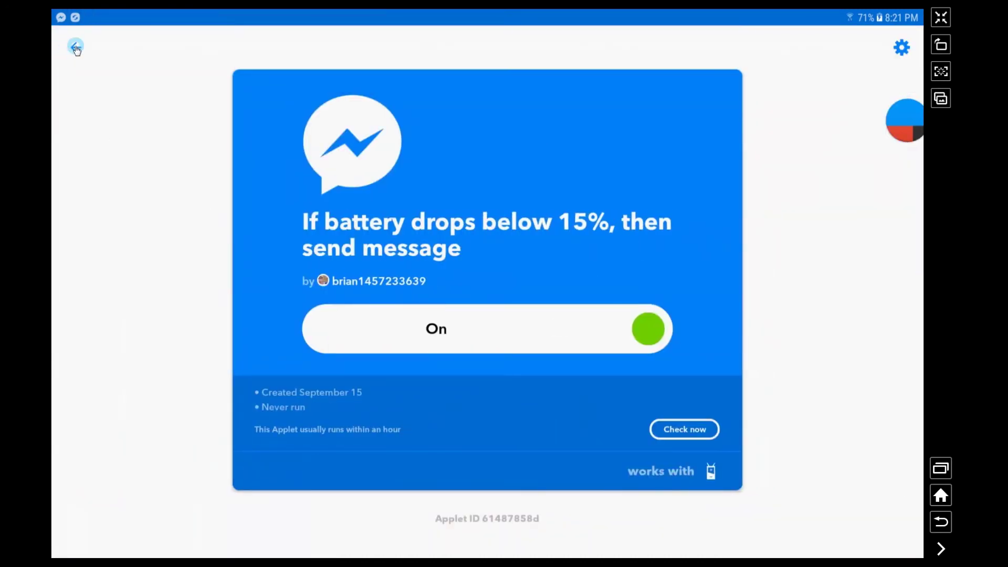
left_click(76, 49)
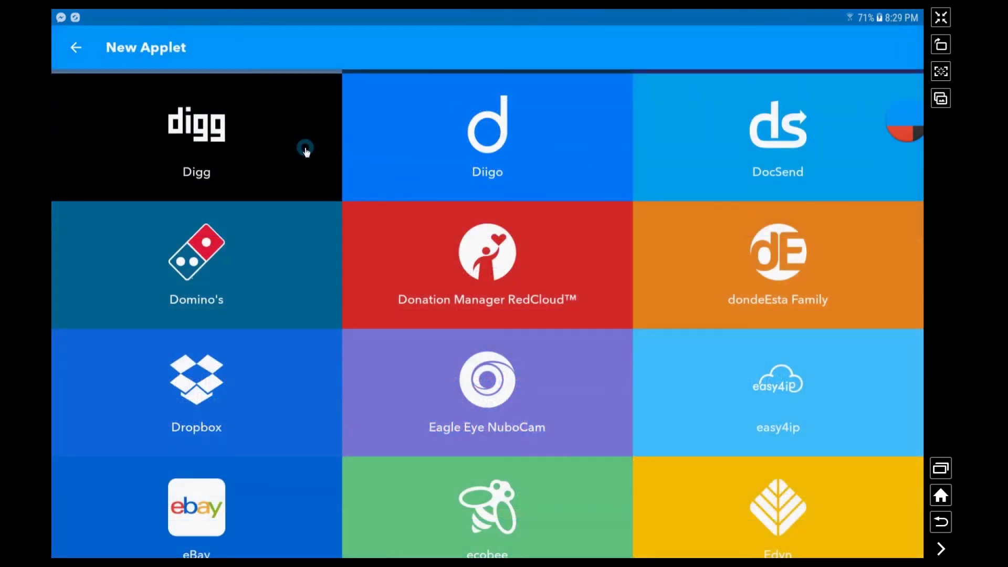
Preview the Domino's and Dropbox trigger options, returning to the trigger services list
left_click(209, 263)
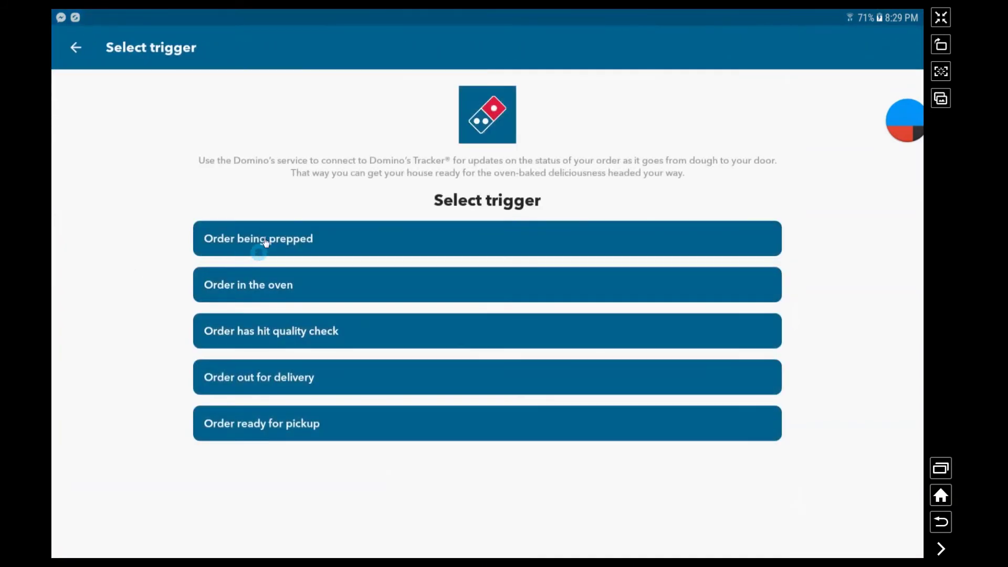
left_click(243, 381)
left_click(592, 372)
left_click(214, 374)
left_click(75, 47)
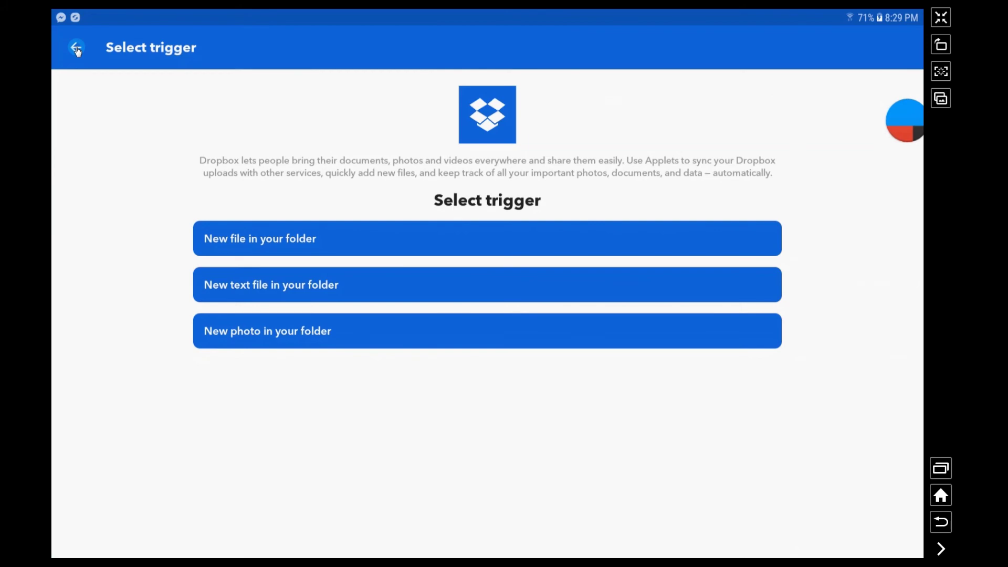
left_click(76, 49)
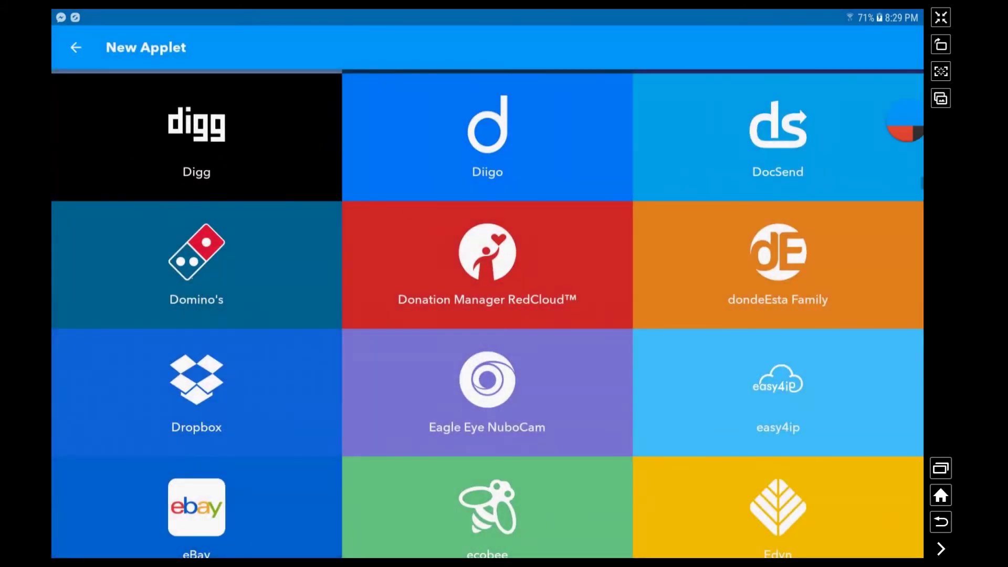